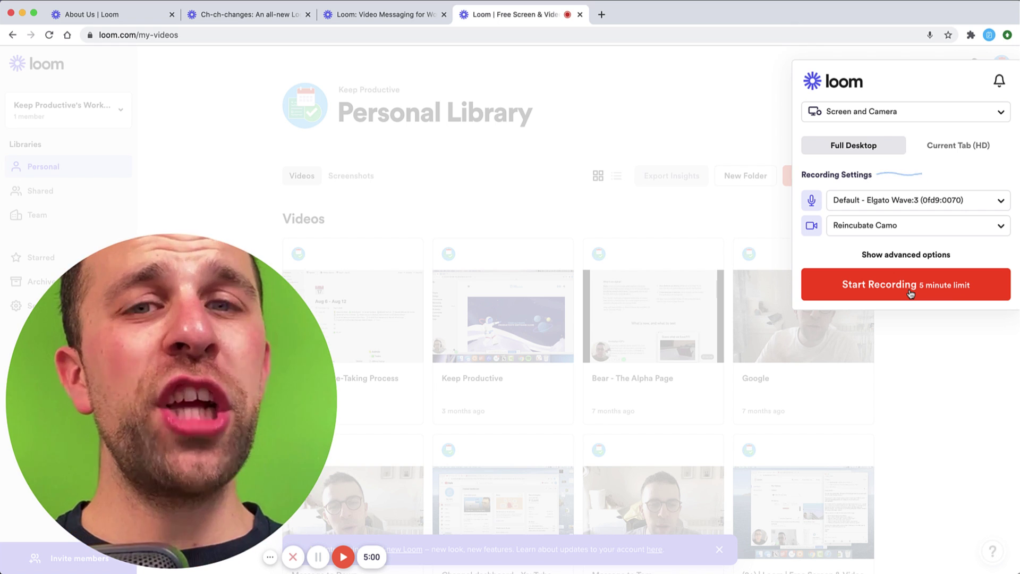
Reveal the advanced recording options in the recording panel.
left_click(906, 254)
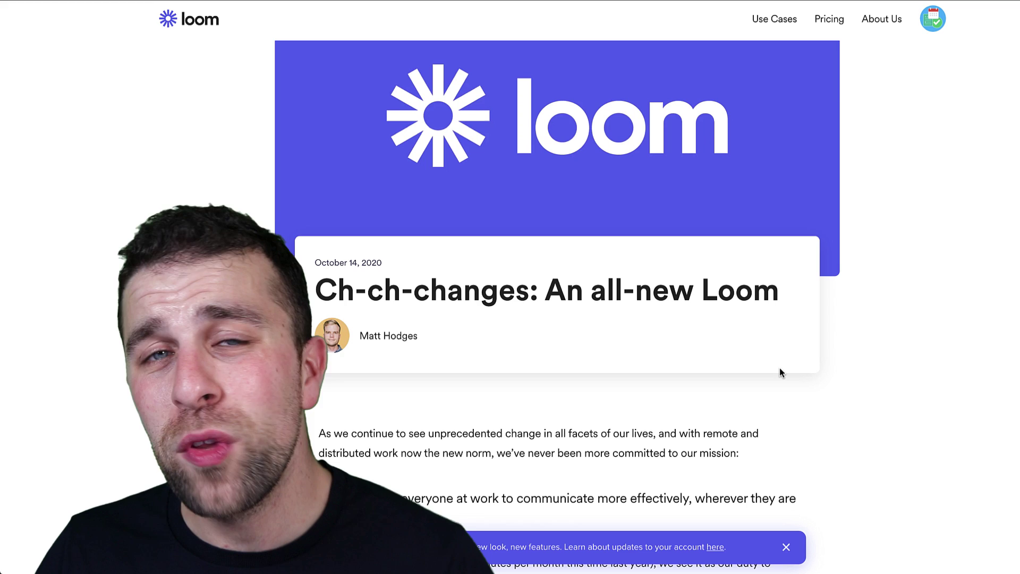
scroll(779, 368, "down", 5)
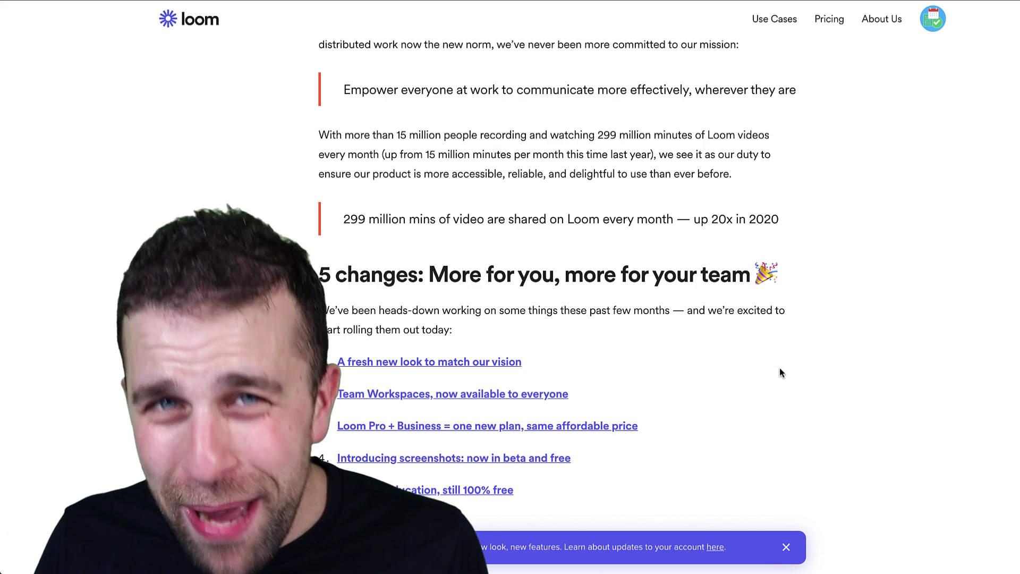
scroll(779, 367, "down", 2)
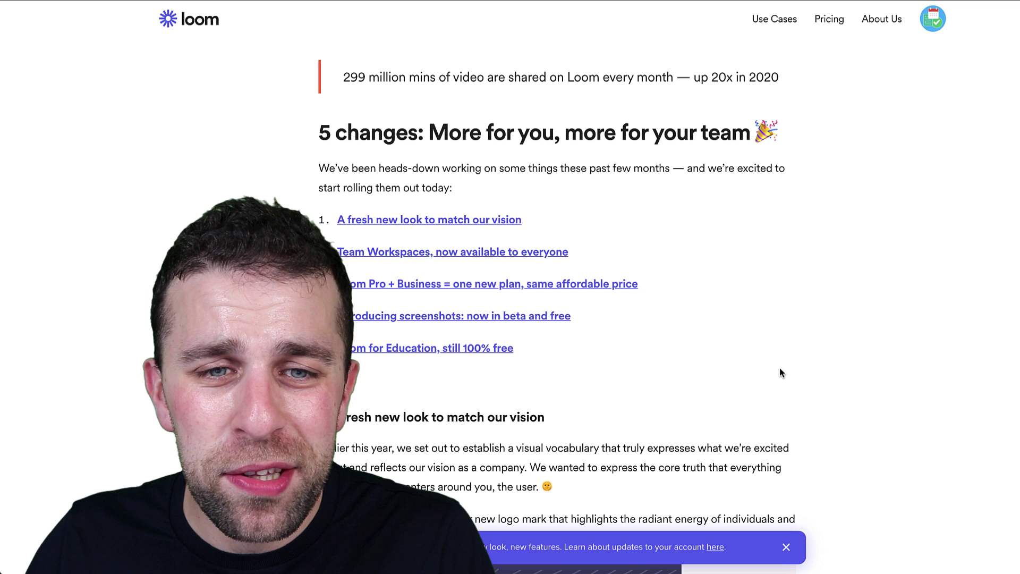
scroll(780, 368, "down", 1)
scroll(779, 368, "down", 1)
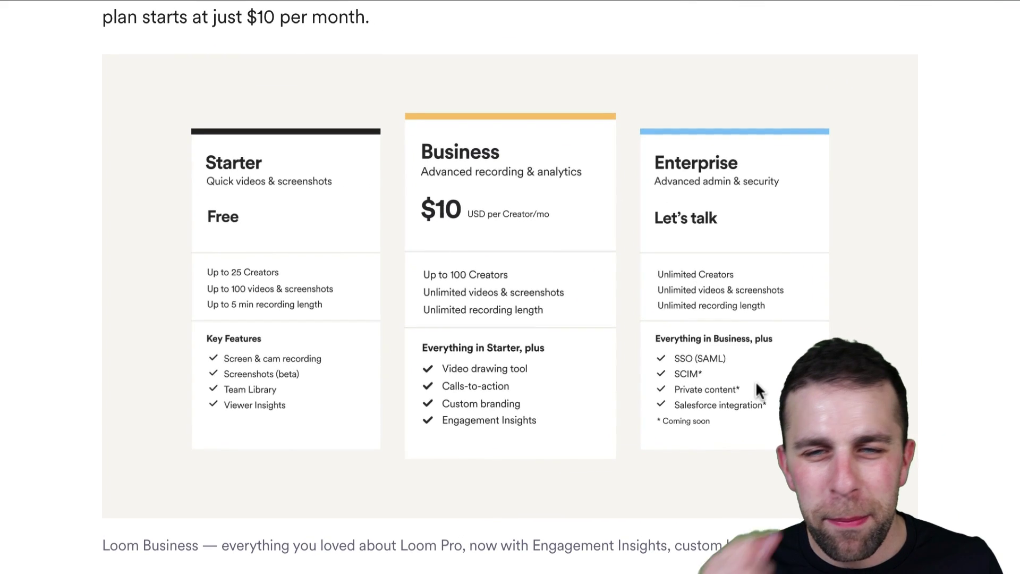
scroll(755, 381, "down", 2)
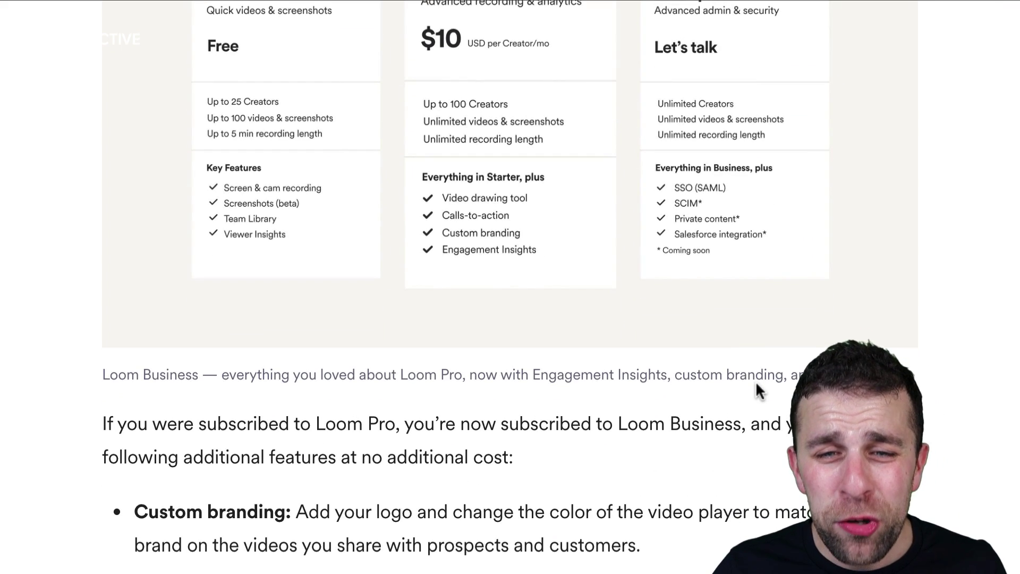
scroll(757, 381, "down", 2)
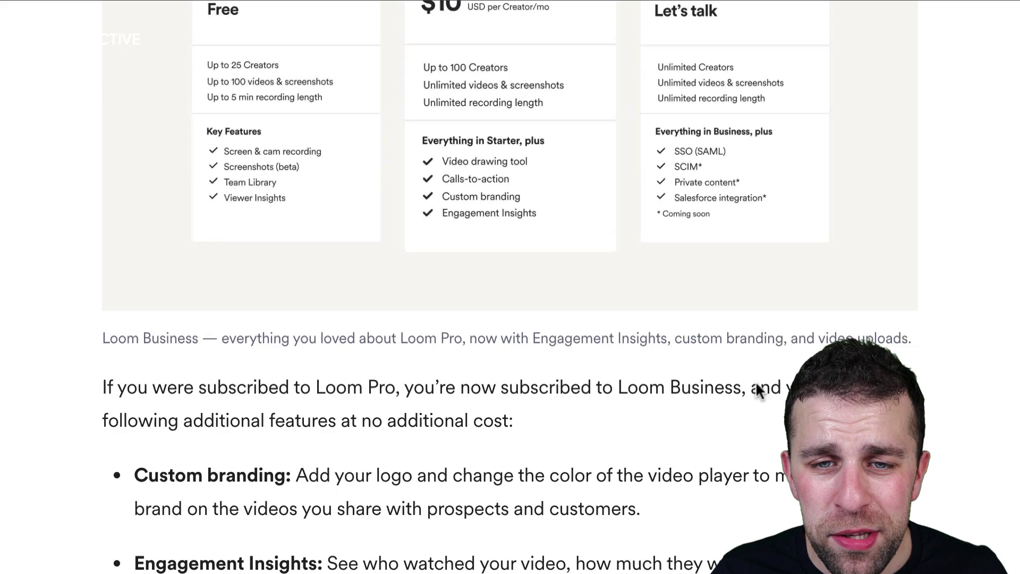
scroll(756, 380, "down", 1)
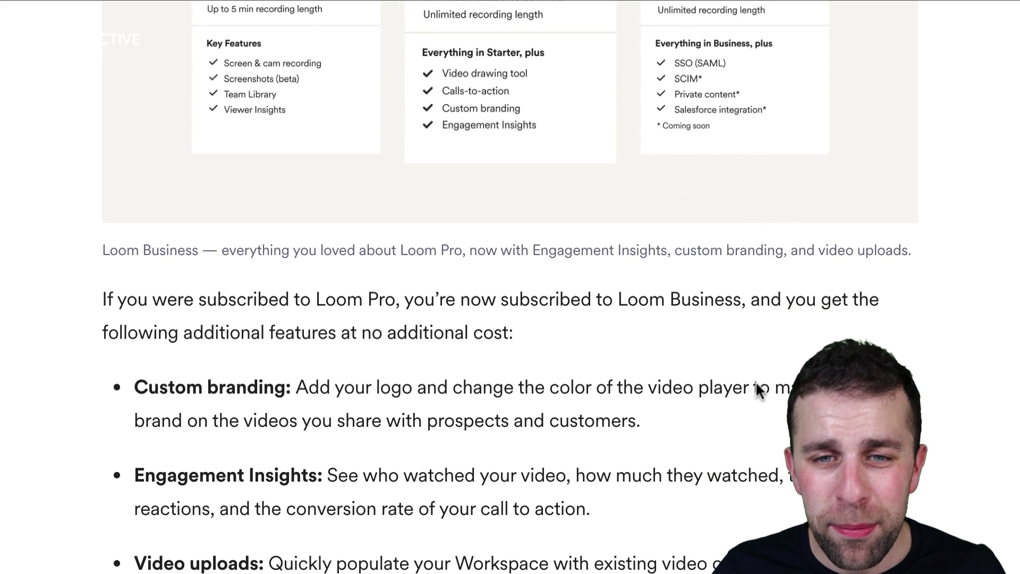
scroll(449, 81, "down", 3)
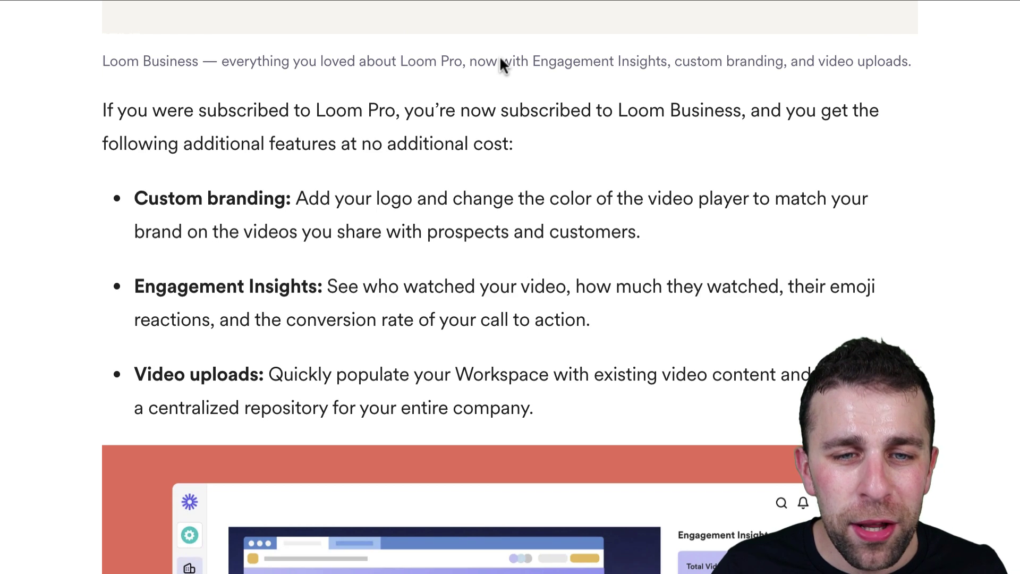
scroll(499, 56, "up", 1)
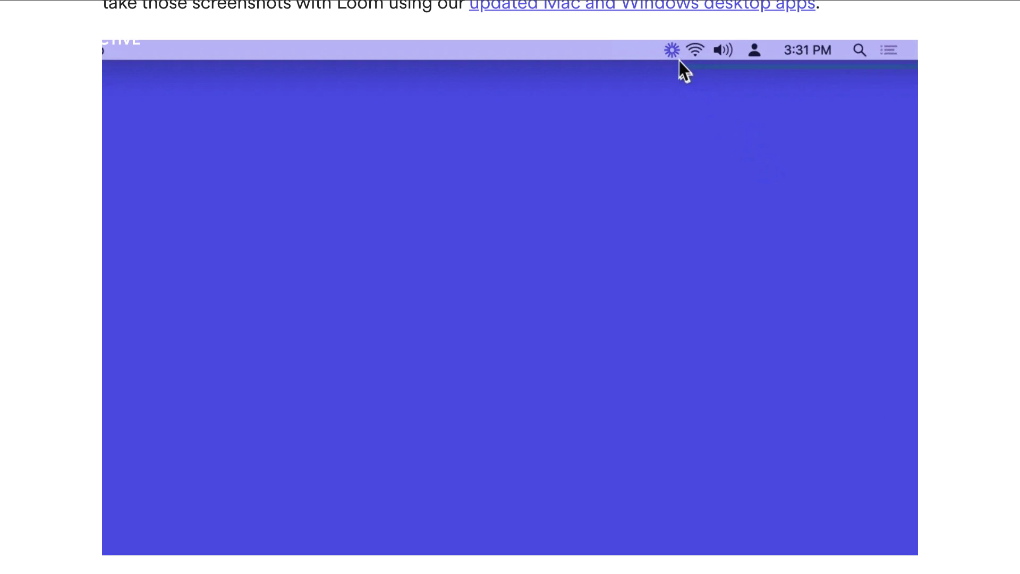
Run the screenshot capture demo and drag a selection area across the page.
left_click(672, 50)
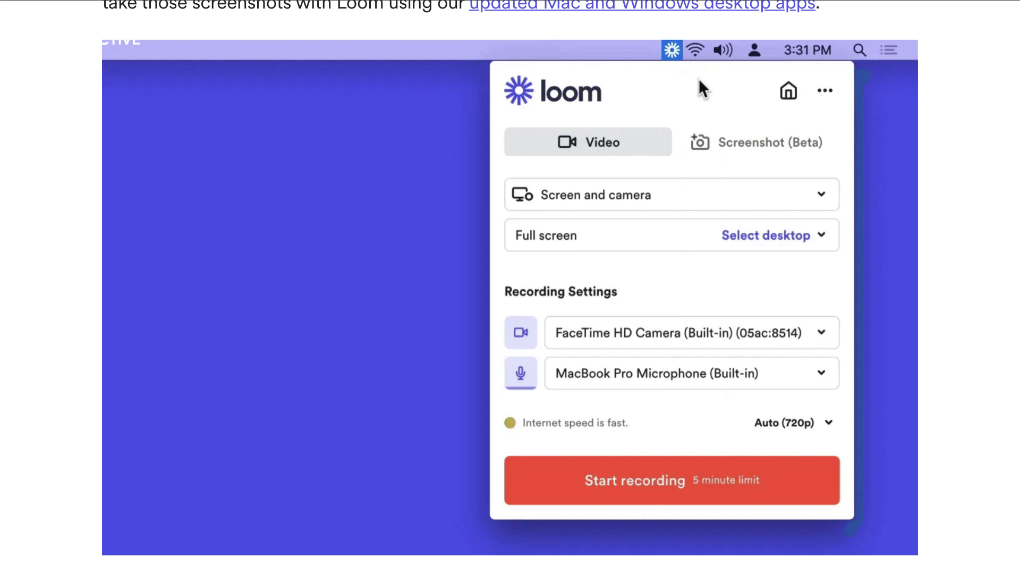
left_click(739, 144)
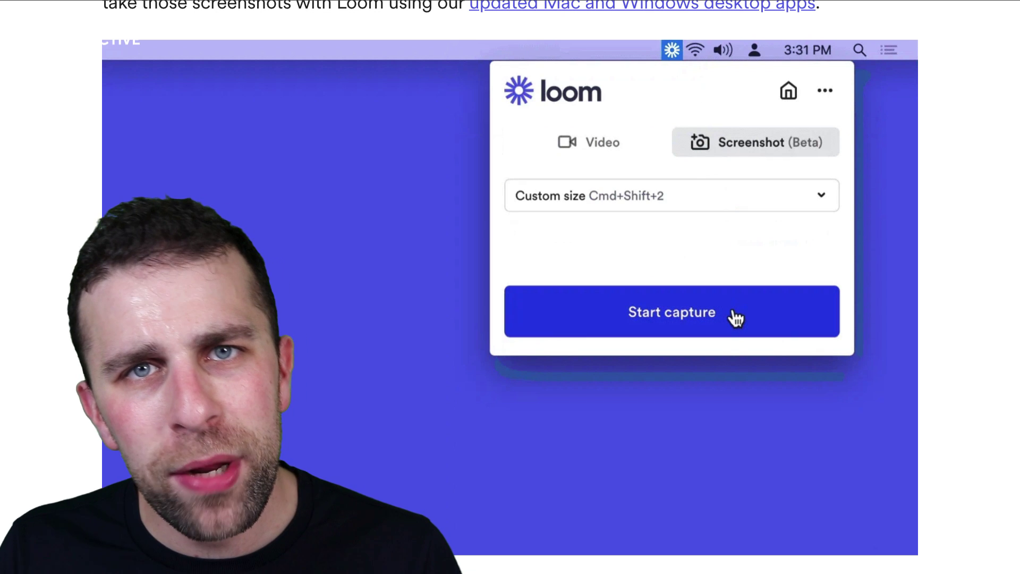
left_click(672, 311)
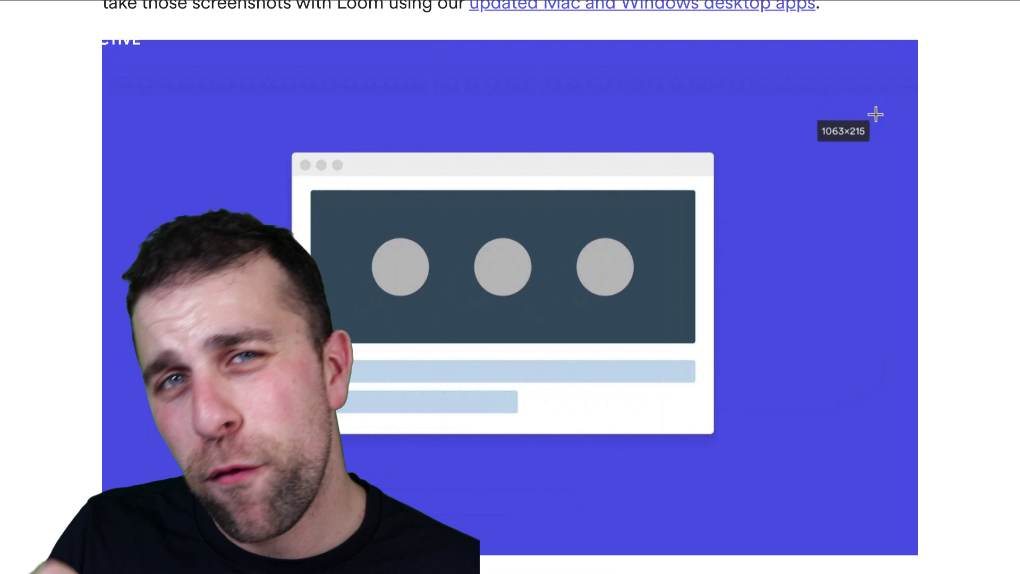
left_click_drag(260, 121, 487, 280)
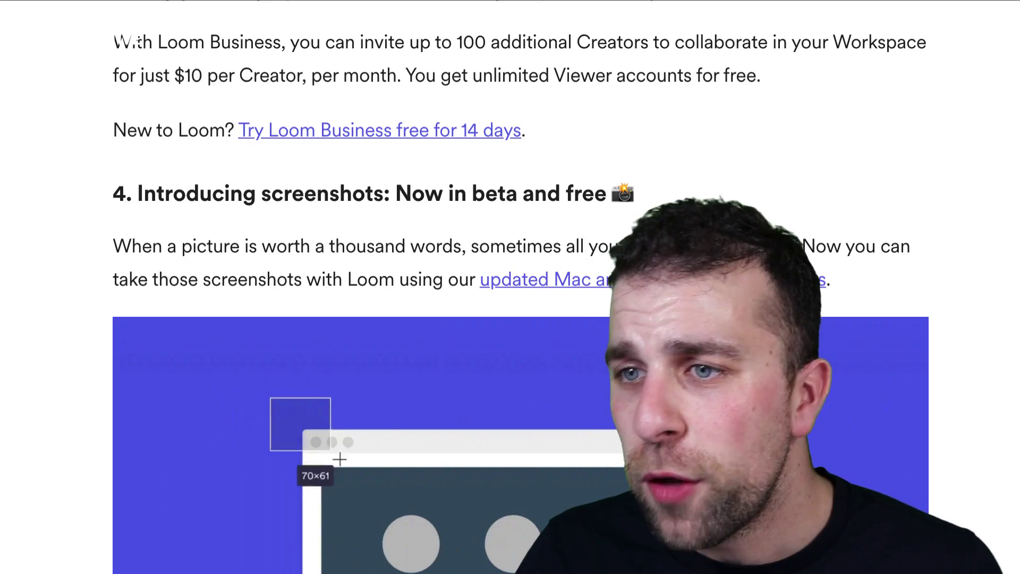
scroll(838, 132, "up", 10)
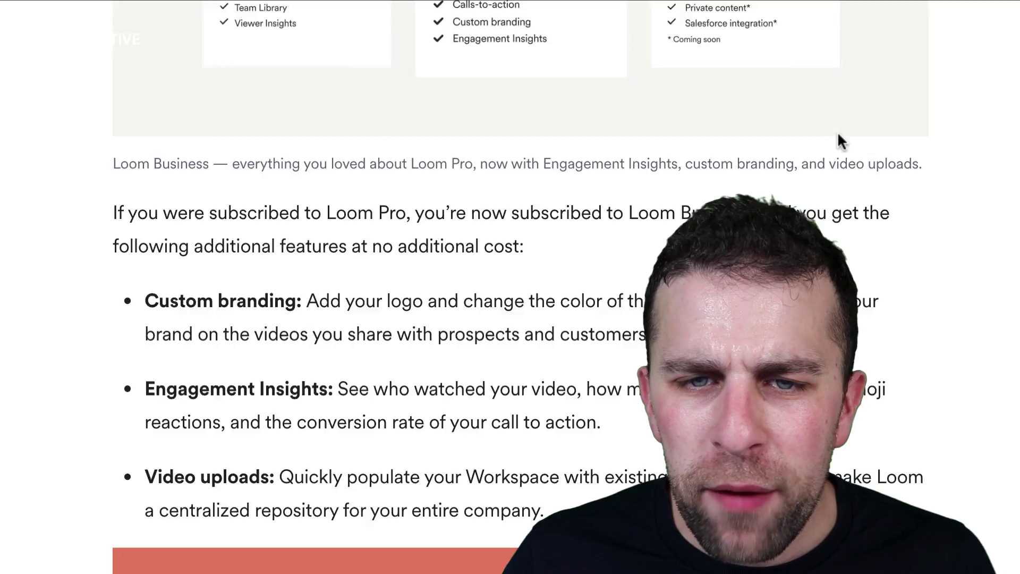
scroll(835, 125, "up", 10)
scroll(778, 65, "up", 8)
scroll(779, 65, "up", 5)
scroll(777, 65, "up", 8)
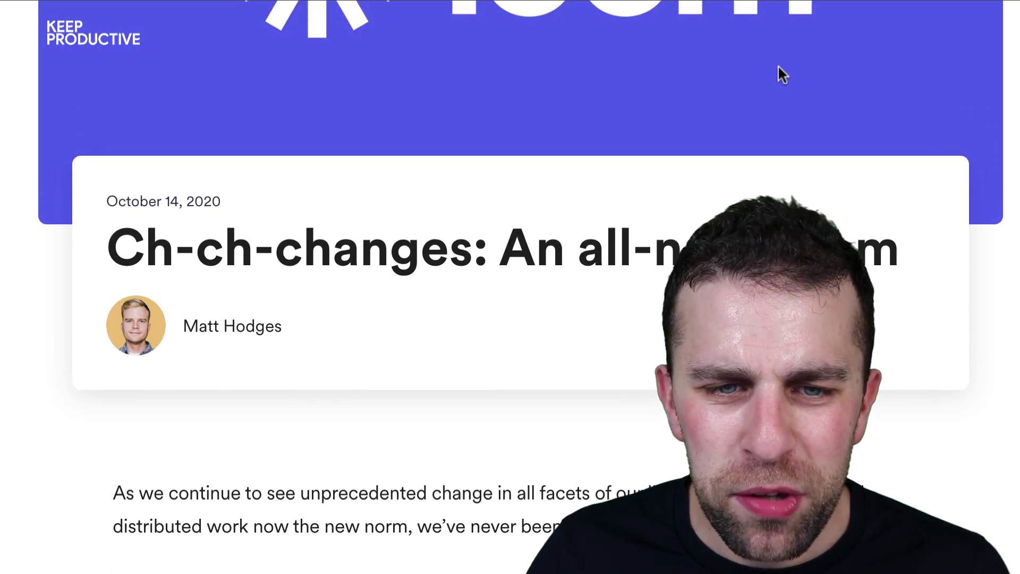
scroll(777, 65, "up", 2)
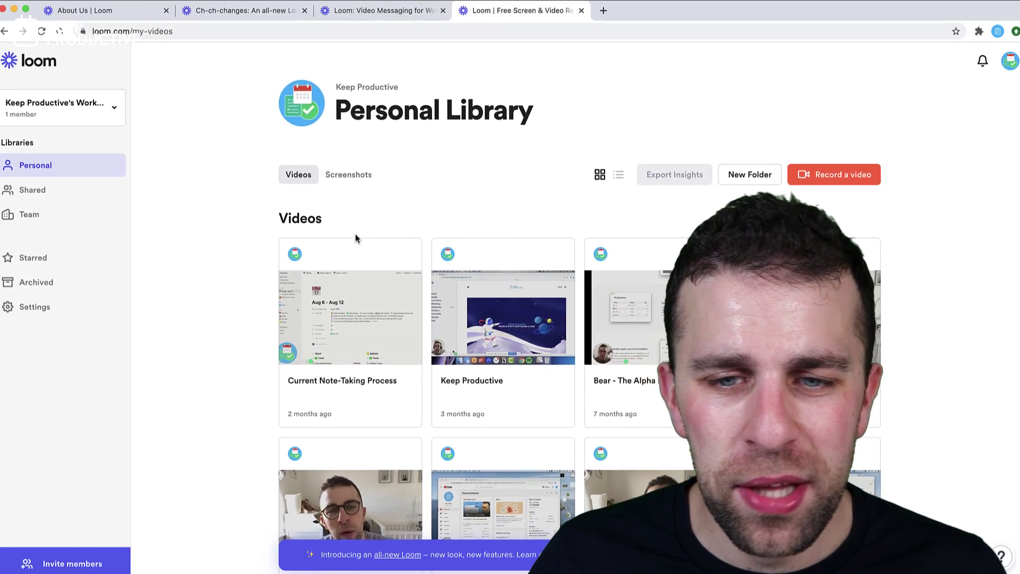
scroll(360, 318, "down", 3)
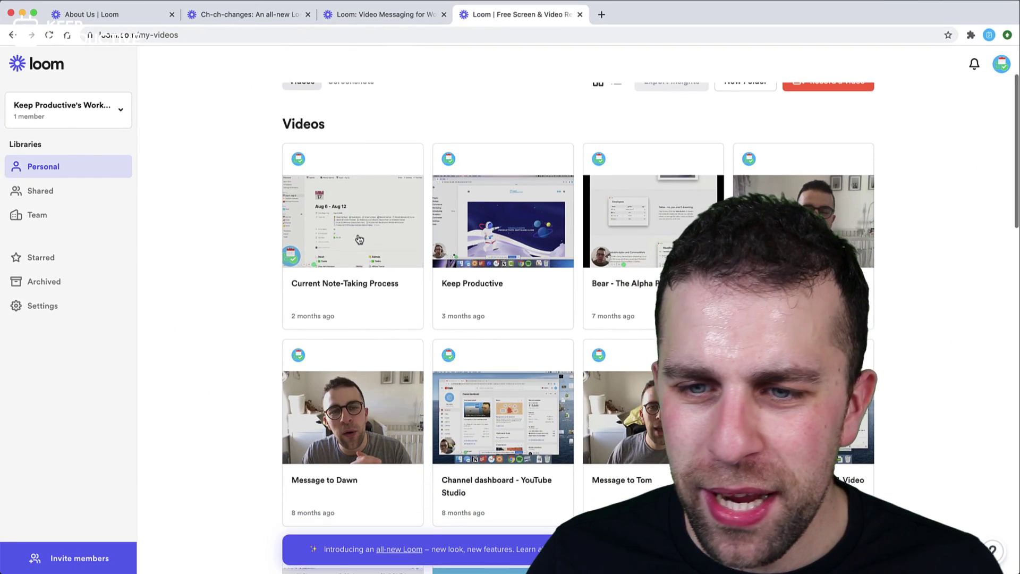
scroll(638, 324, "down", 1)
mouse_move(605, 383)
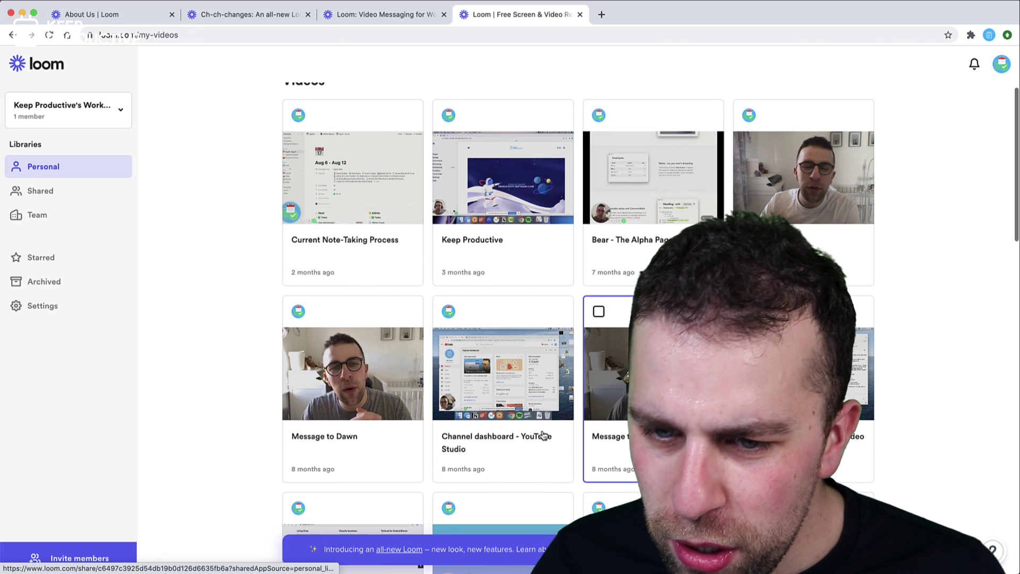
scroll(590, 320, "up", 5)
scroll(583, 292, "up", 1)
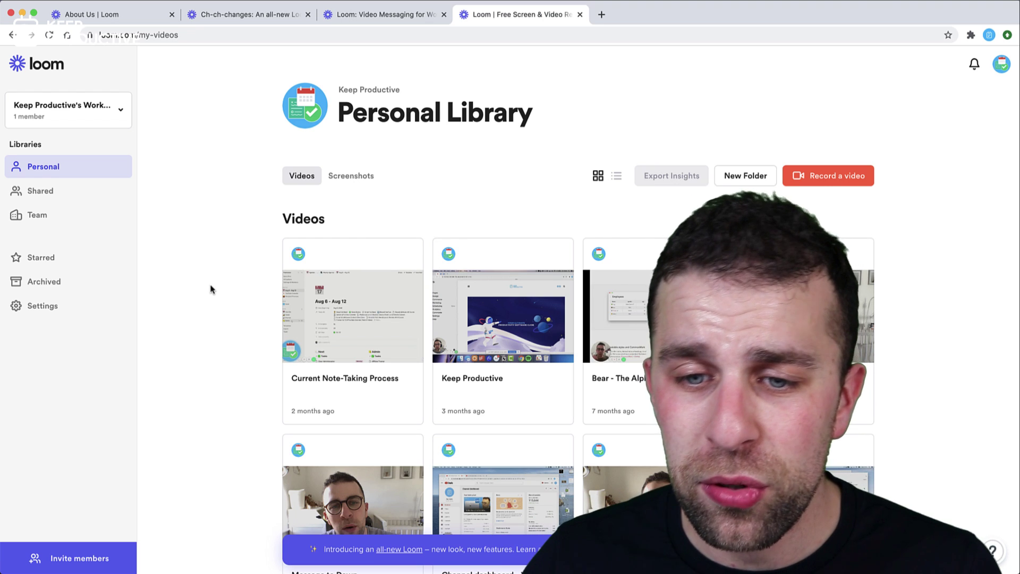
scroll(670, 264, "down", 3)
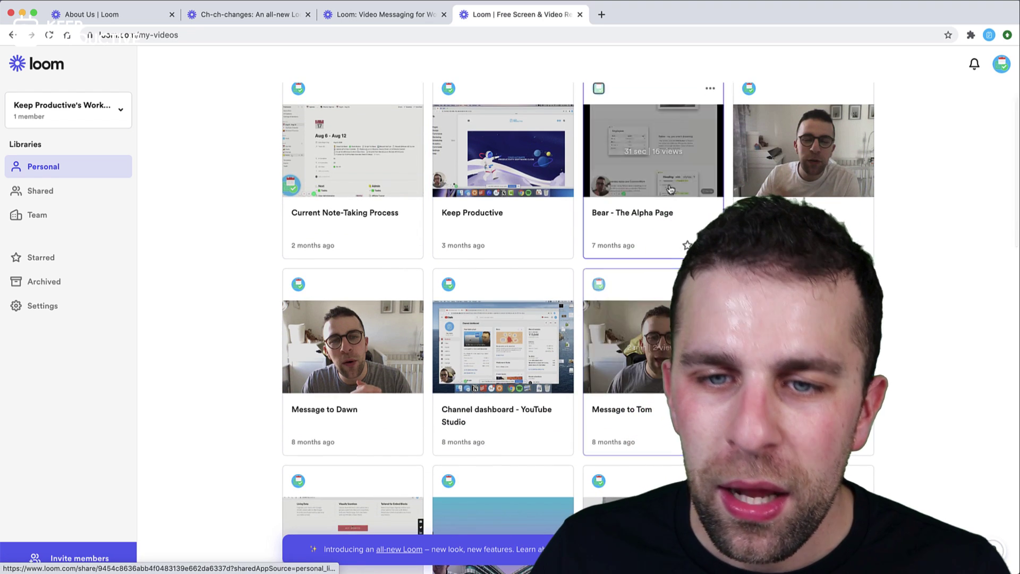
scroll(655, 183, "down", 3)
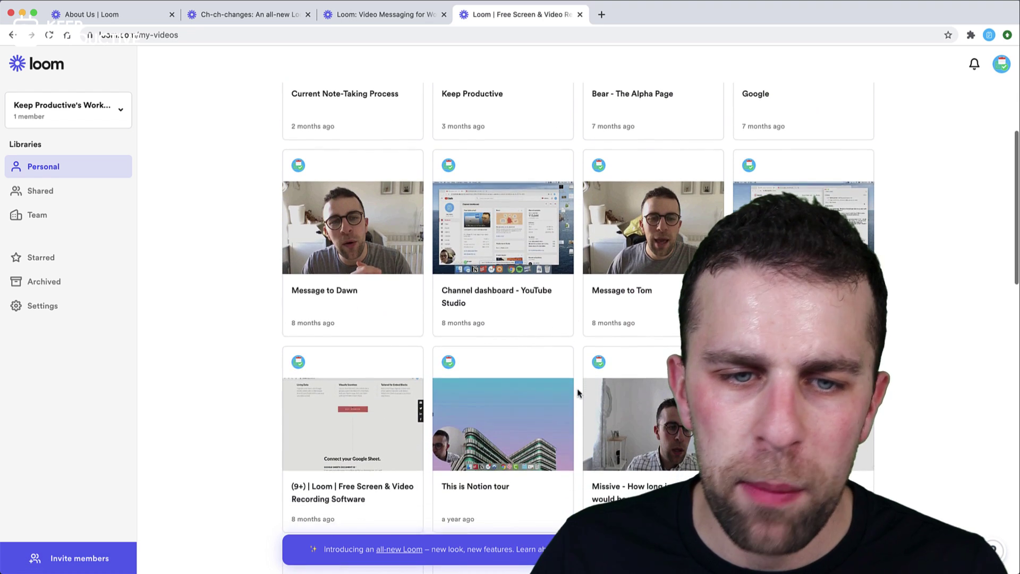
scroll(655, 184, "down", 3)
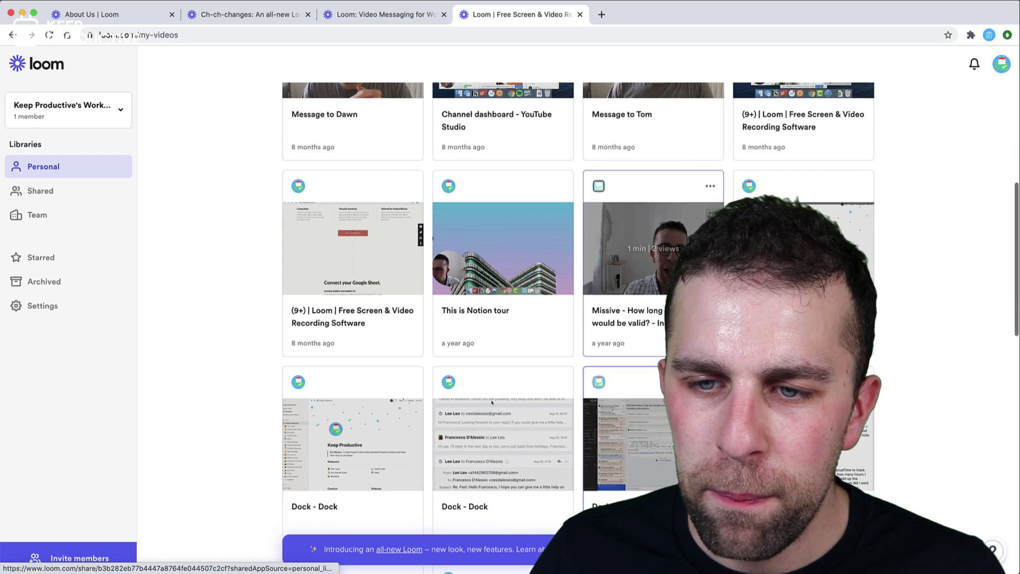
scroll(655, 184, "up", 10)
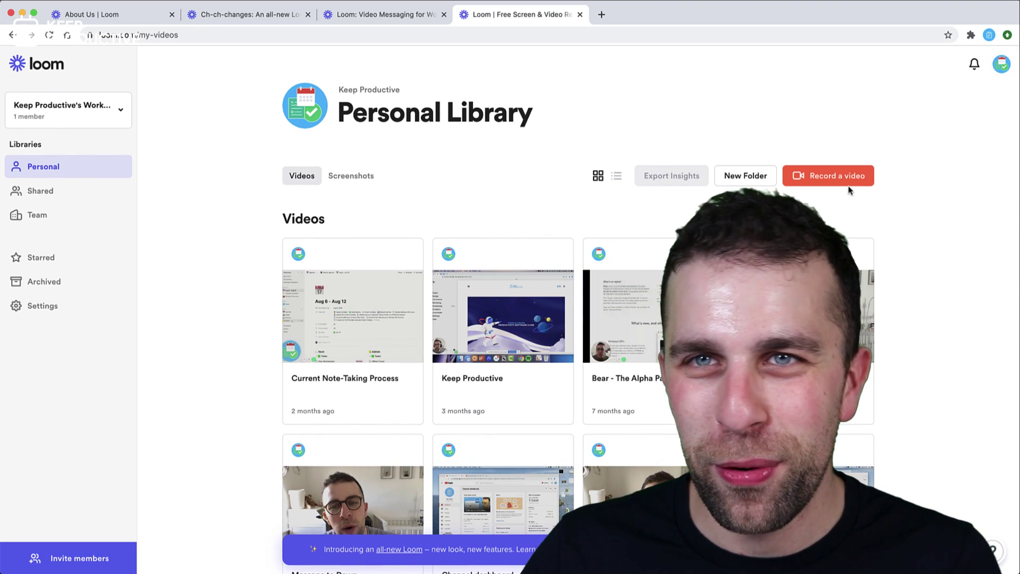
Start a new video recording and review the available recording modes without changing.
left_click(845, 182)
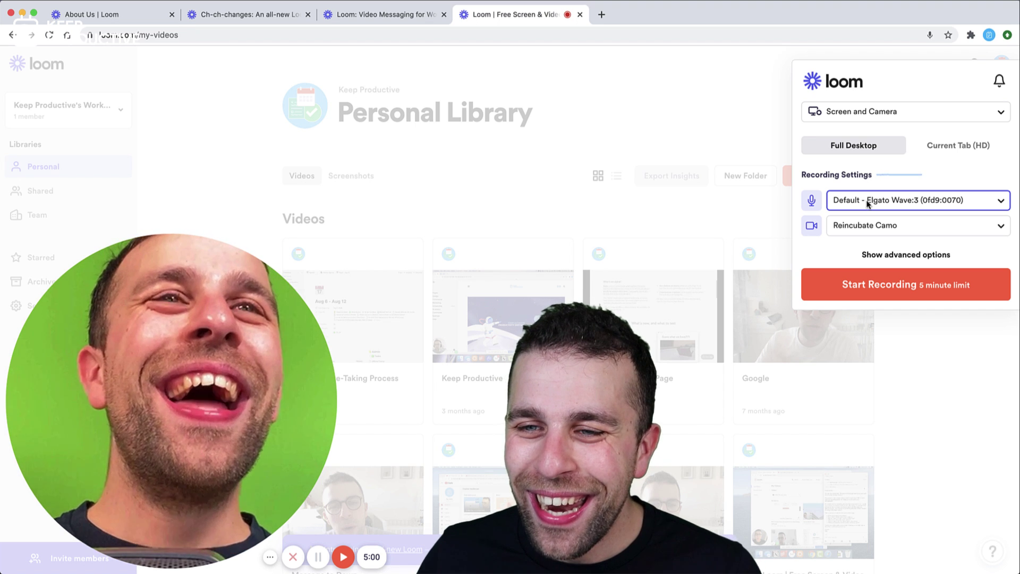
left_click(879, 114)
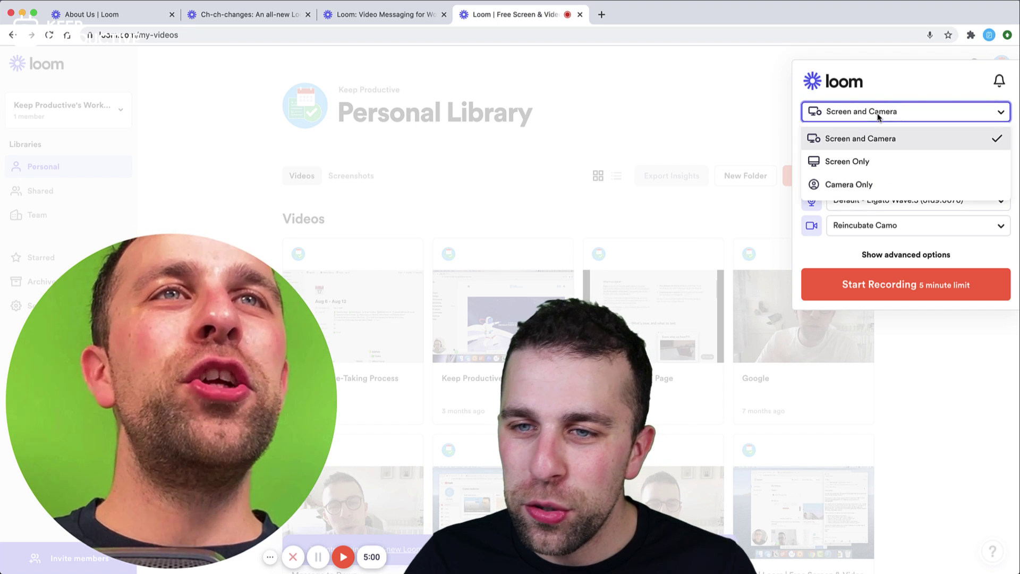
left_click(898, 91)
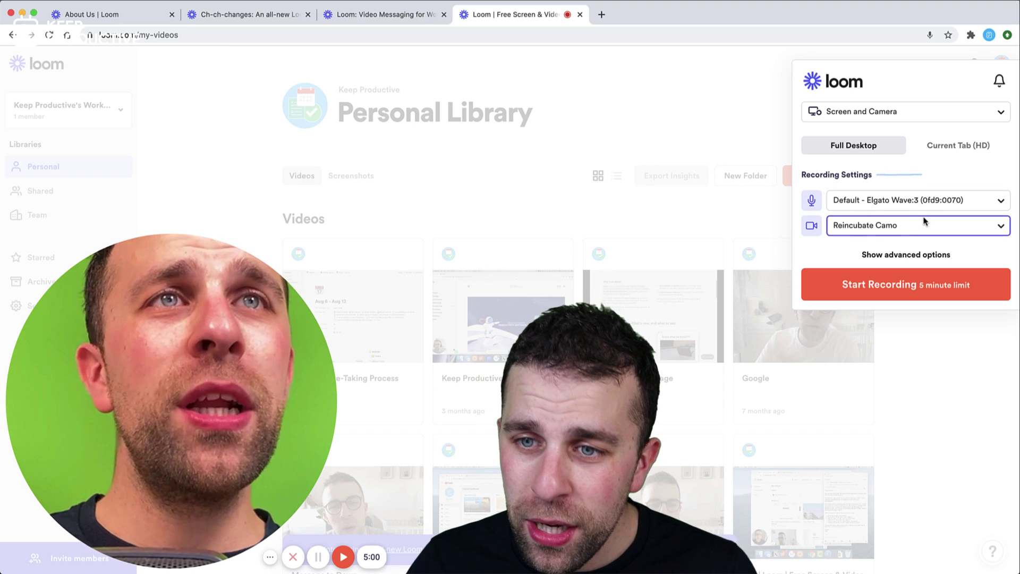
Review the microphone and camera choices, keep the current camera, and expand advanced options.
left_click(924, 203)
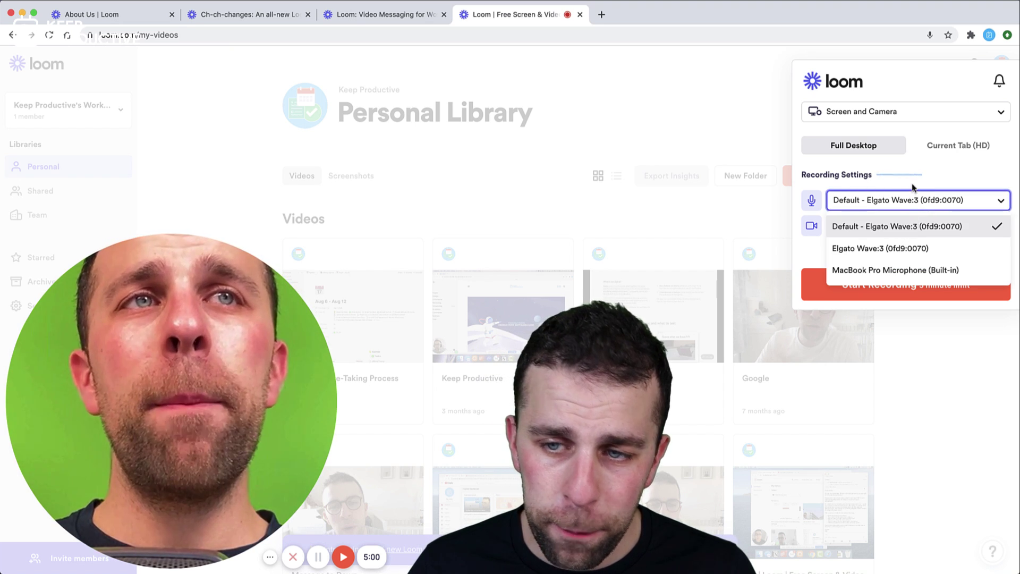
left_click(914, 195)
left_click(913, 227)
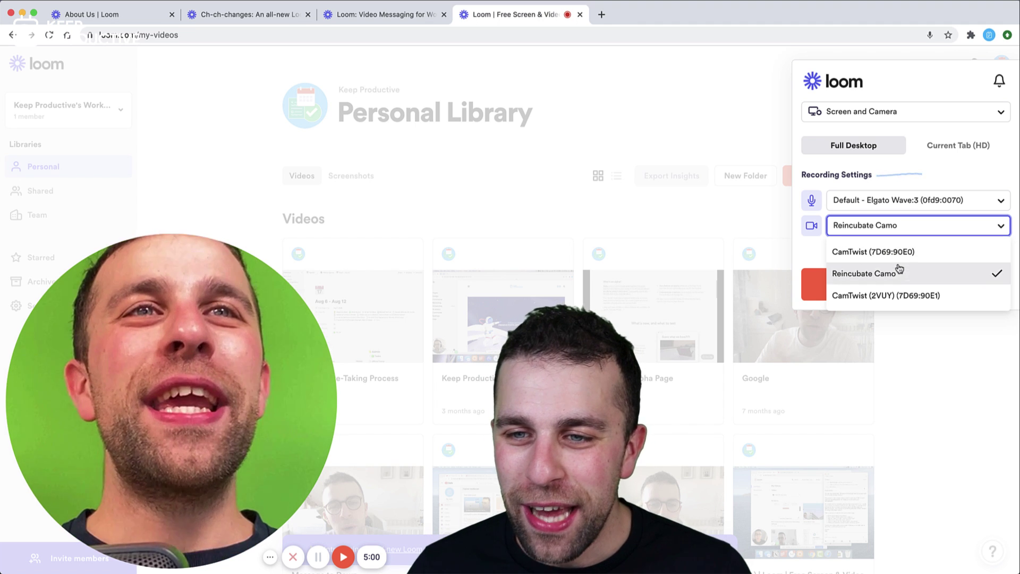
left_click(811, 266)
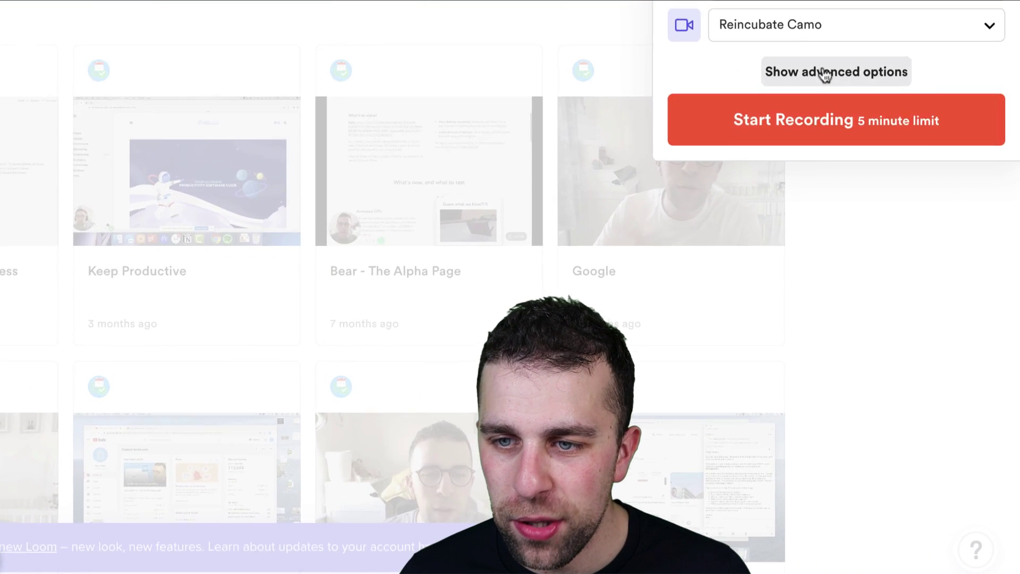
left_click(825, 74)
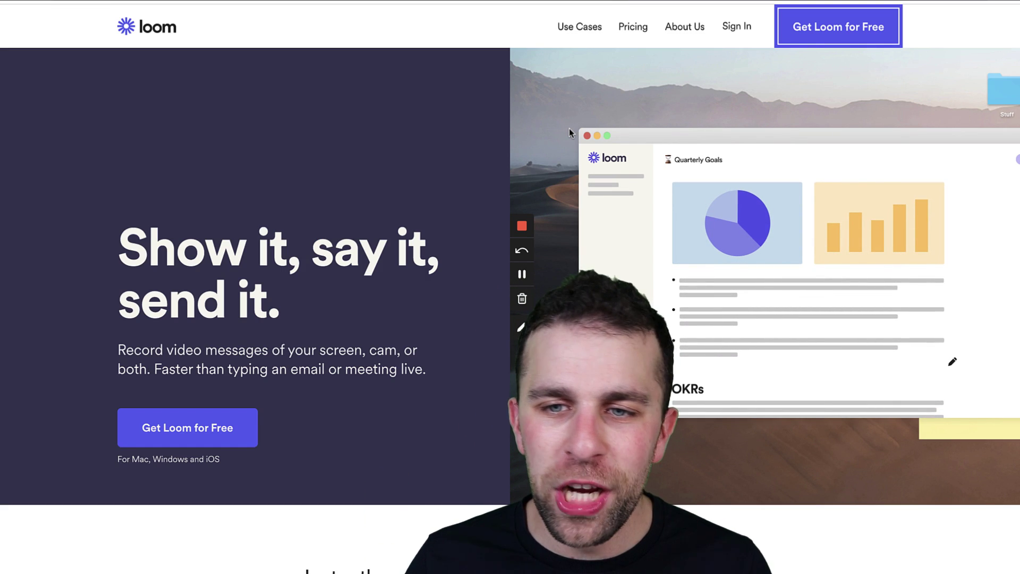
scroll(469, 370, "down", 10)
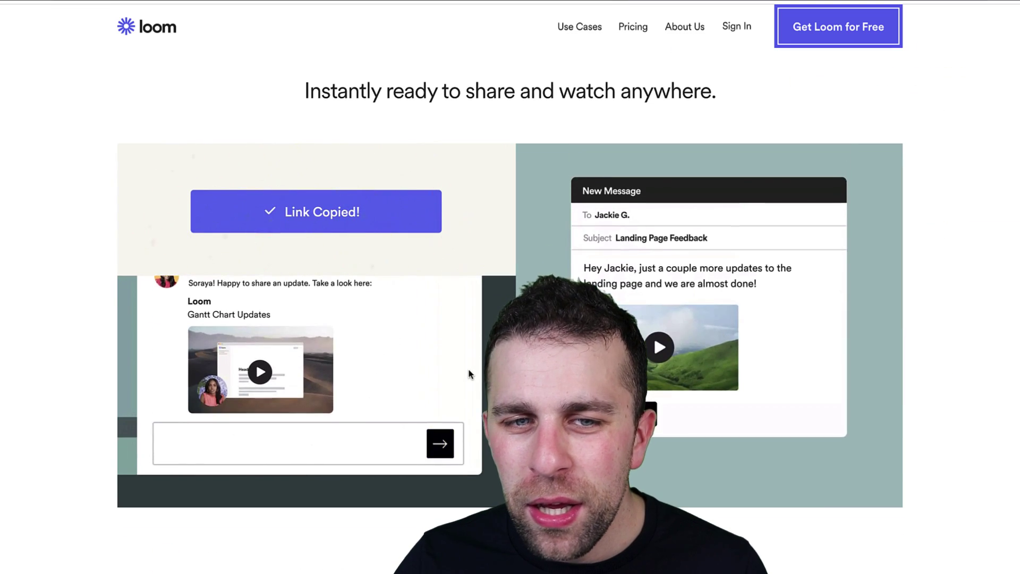
scroll(469, 369, "down", 8)
scroll(469, 369, "down", 4)
scroll(469, 369, "down", 3)
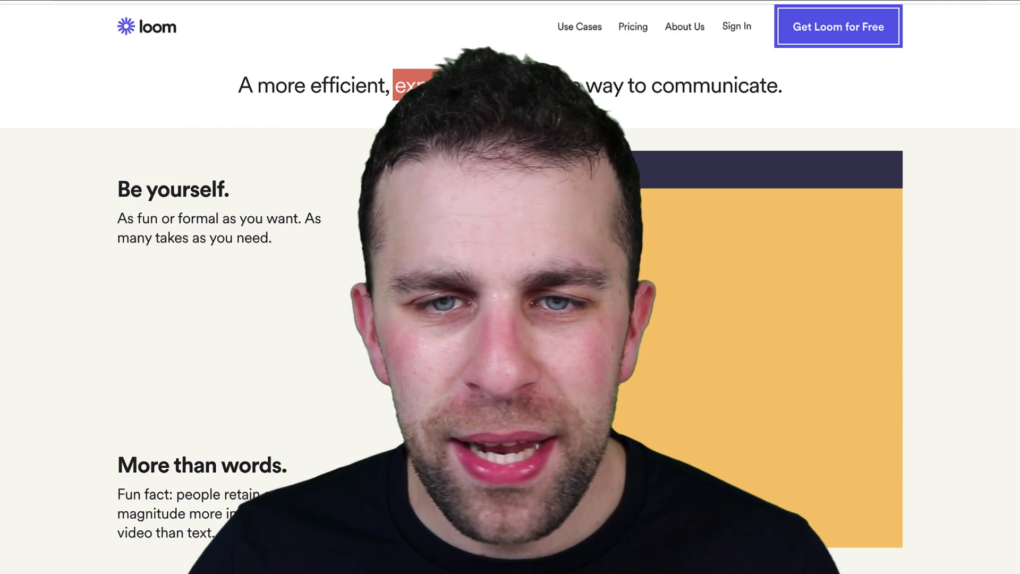
scroll(469, 369, "down", 3)
scroll(469, 369, "down", 3)
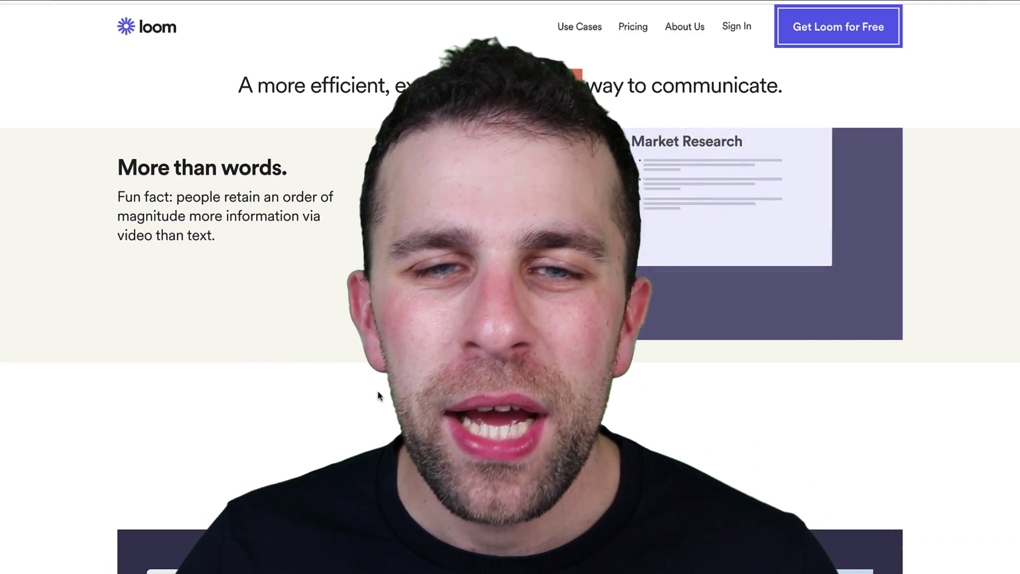
scroll(468, 369, "down", 8)
scroll(468, 369, "down", 1)
scroll(468, 369, "up", 1)
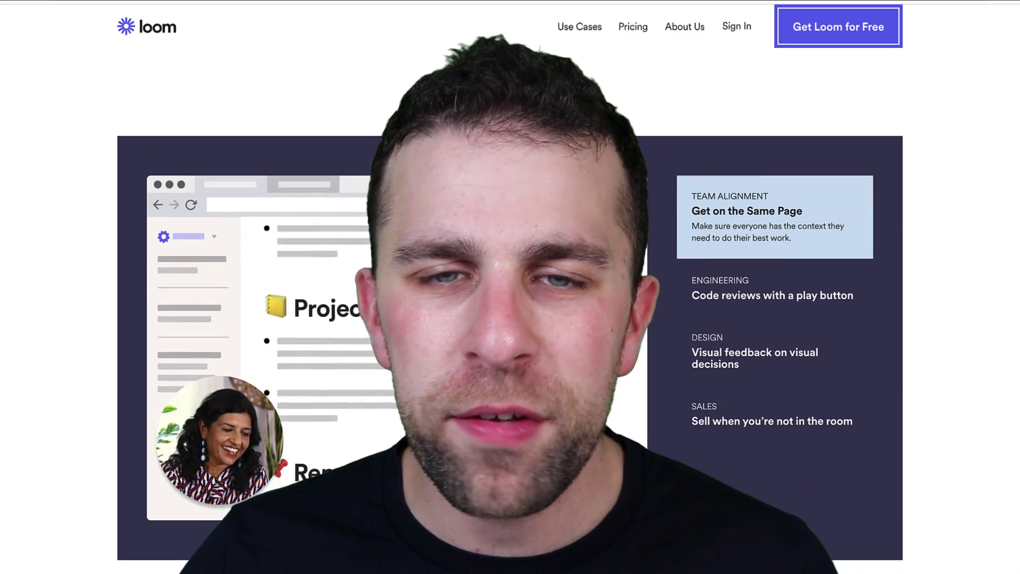